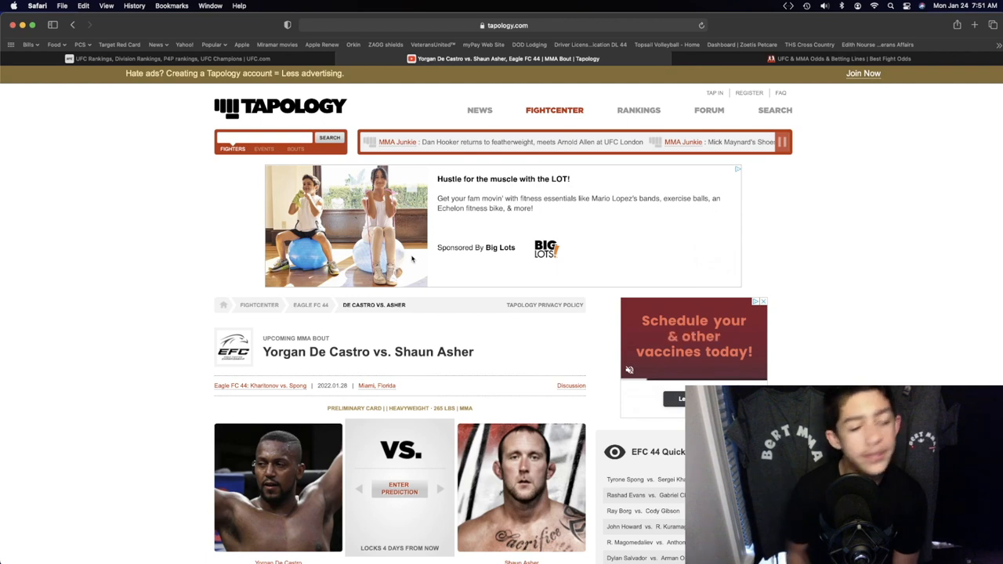
scroll(413, 258, down, 3)
scroll(431, 274, down, 3)
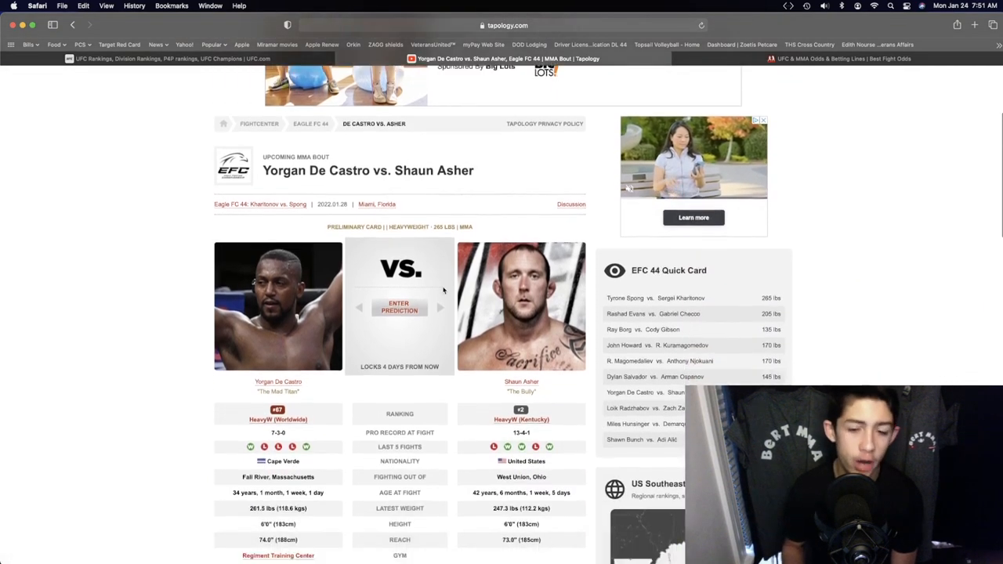
scroll(444, 290, down, 3)
Go to Shaun Asher's fighter page from the De Castro vs. Asher bout page
click(522, 277)
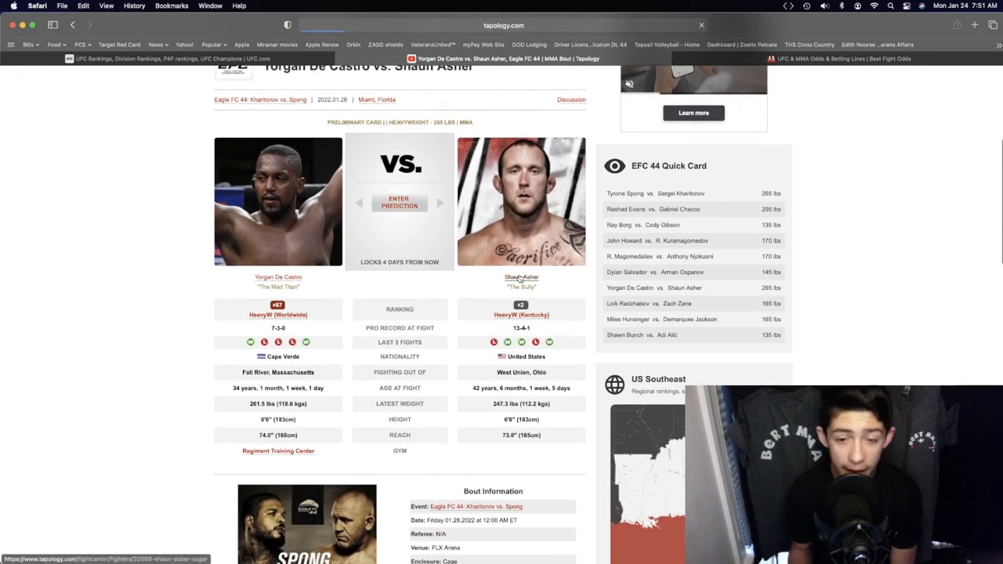
scroll(450, 286, down, 2)
scroll(449, 286, down, 5)
scroll(449, 286, down, 3)
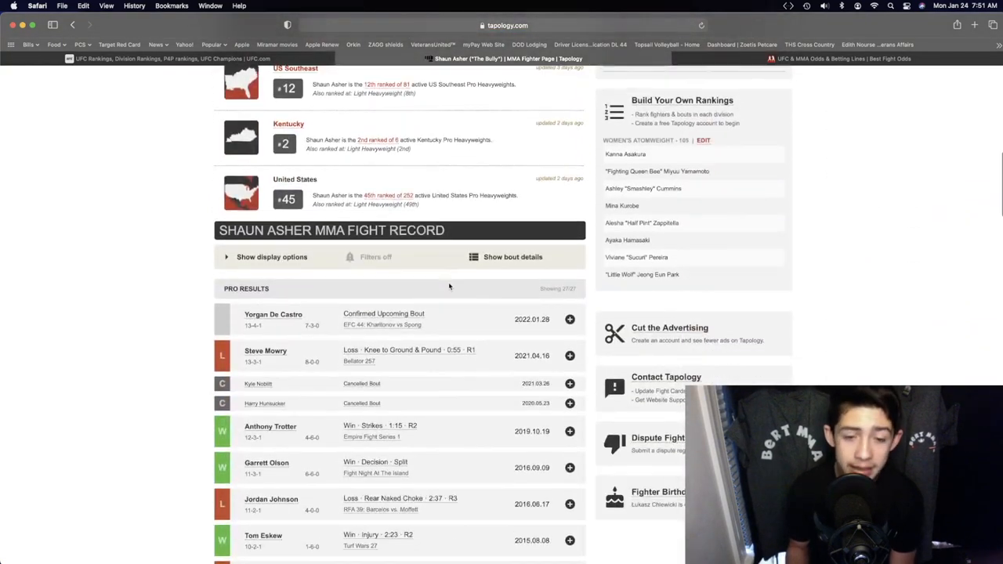
scroll(449, 286, up, 2)
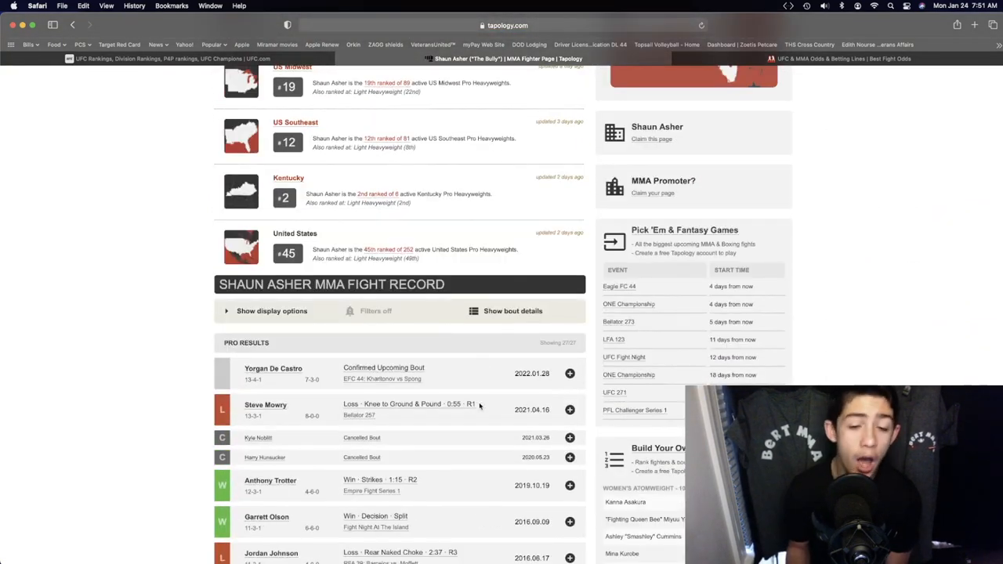
drag(480, 405, 194, 377)
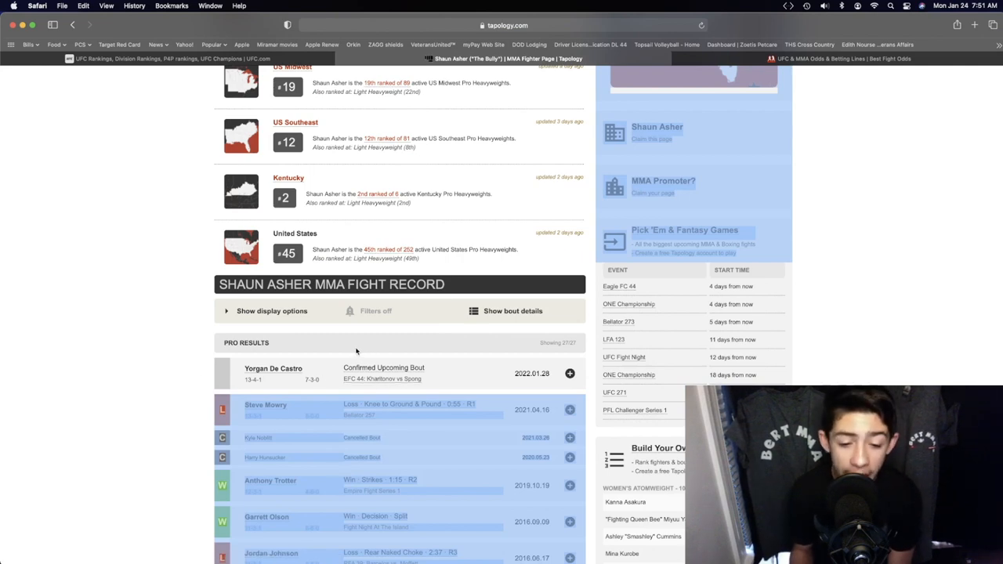
scroll(348, 352, down, 6)
scroll(348, 352, down, 2)
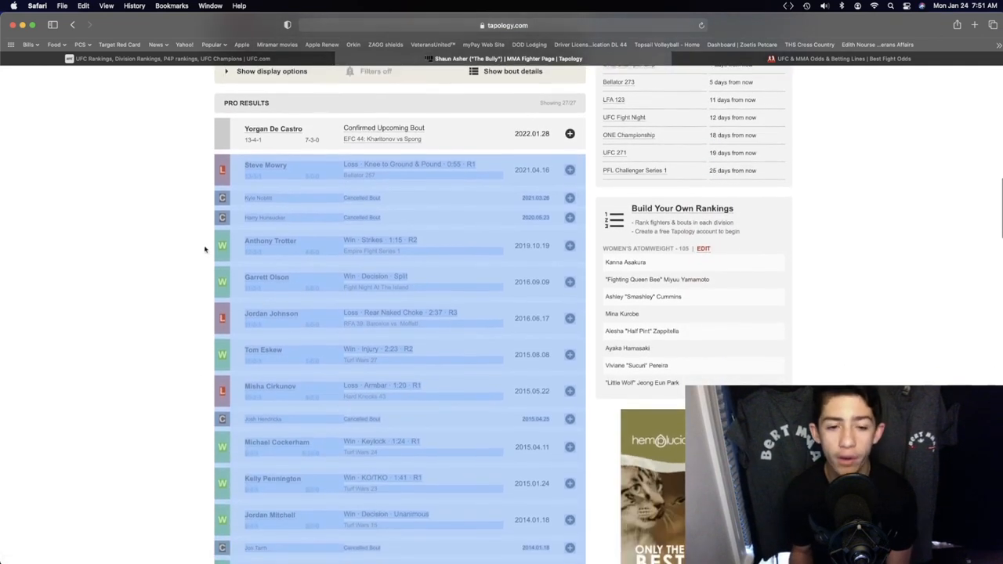
click(293, 264)
drag(287, 284, 329, 289)
click(272, 357)
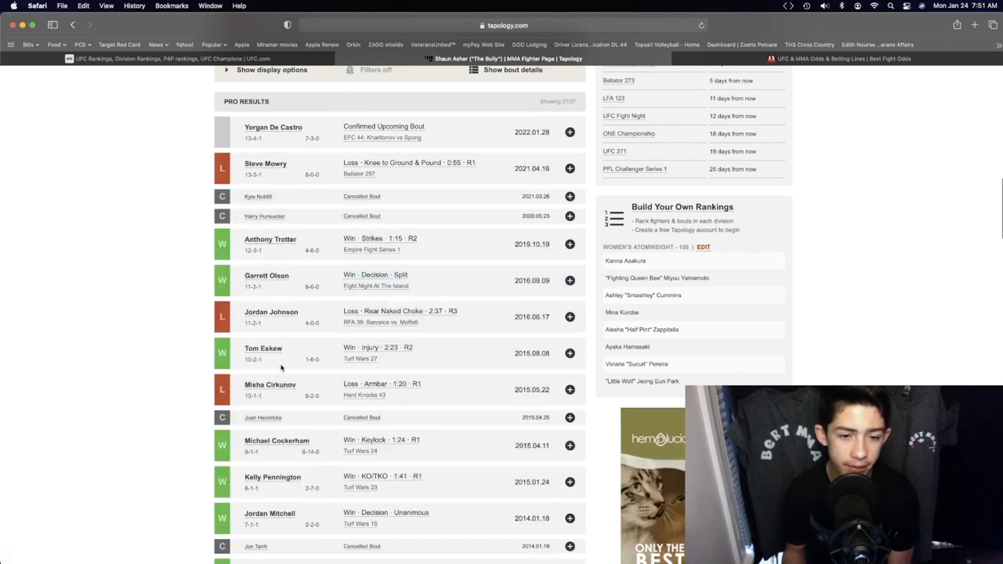
Highlight the Michael Cockerham win and Jordan Mitchell 2-2-0 record, then return to the bout page
drag(244, 440, 330, 457)
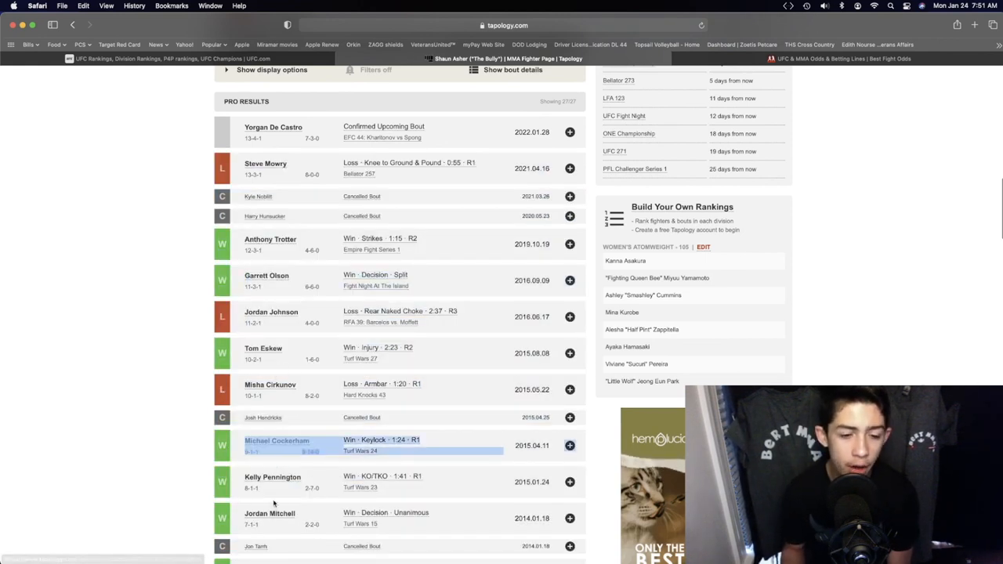
click(309, 471)
scroll(306, 471, down, 6)
double_click(312, 292)
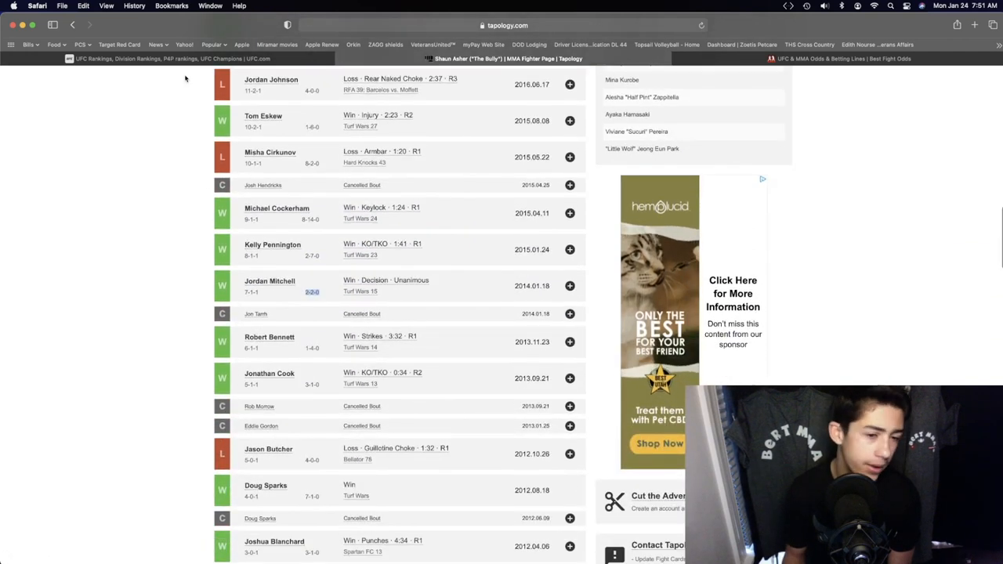
scroll(191, 202, up, 10)
scroll(191, 201, up, 3)
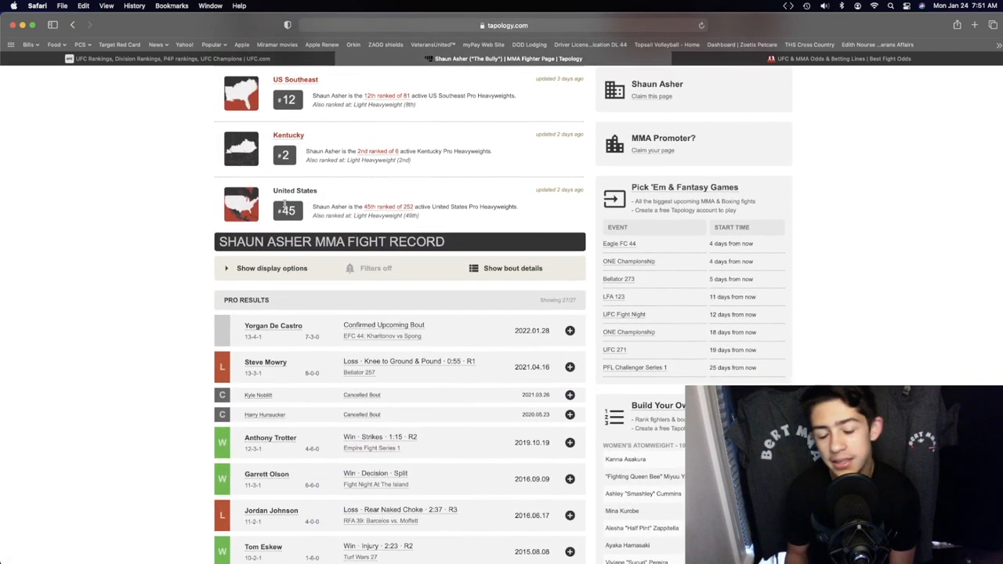
scroll(313, 235, up, 5)
scroll(314, 235, up, 5)
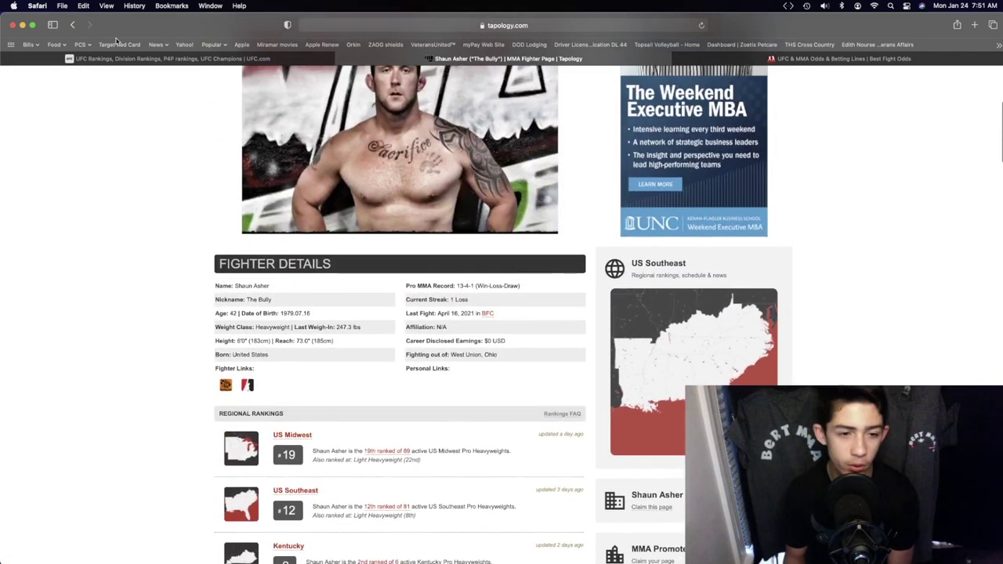
click(75, 26)
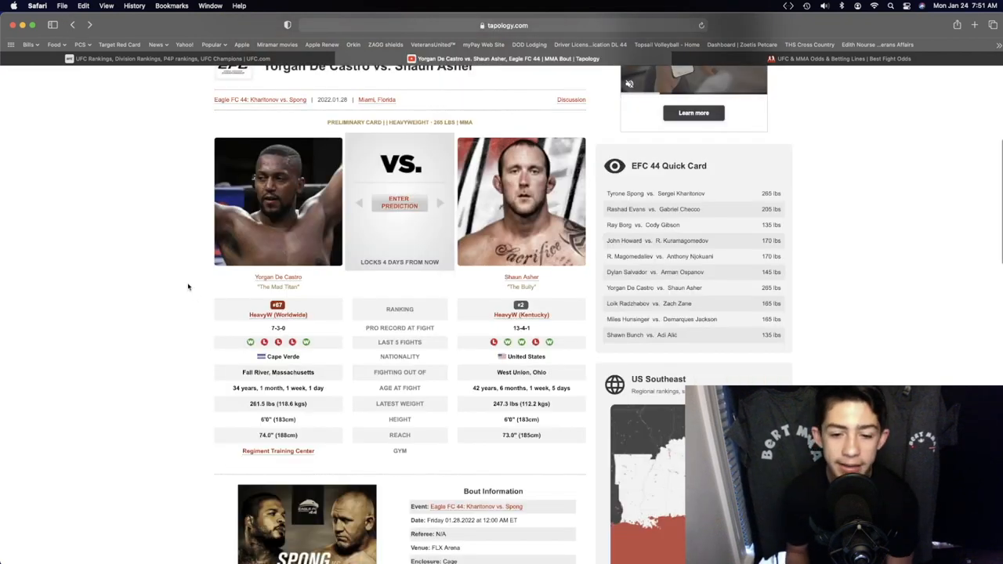
Review Yorgan De Castro's record, highlighting the Justin Tafa fight and the rows below it
click(288, 279)
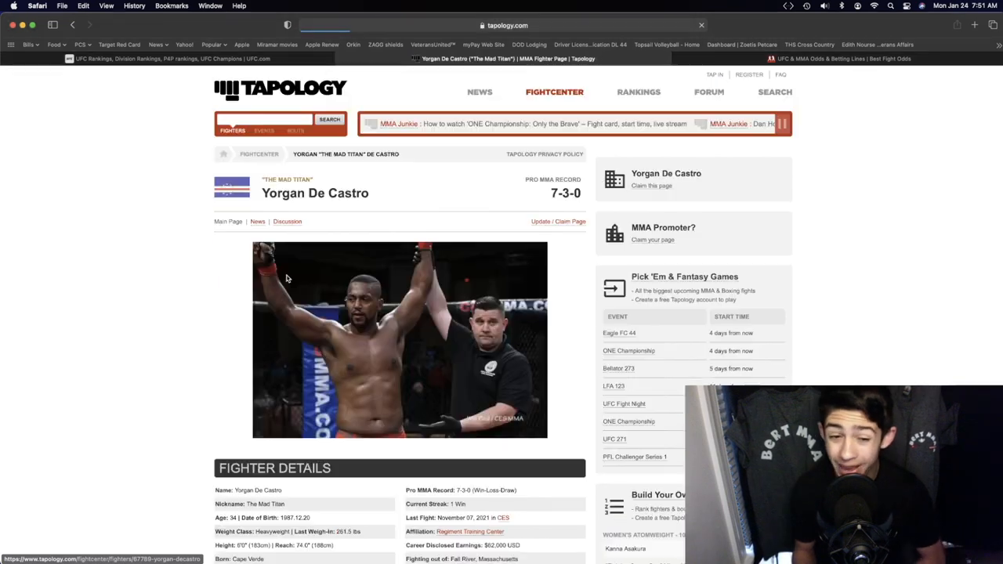
scroll(313, 275, down, 10)
scroll(313, 274, down, 8)
scroll(251, 313, down, 1)
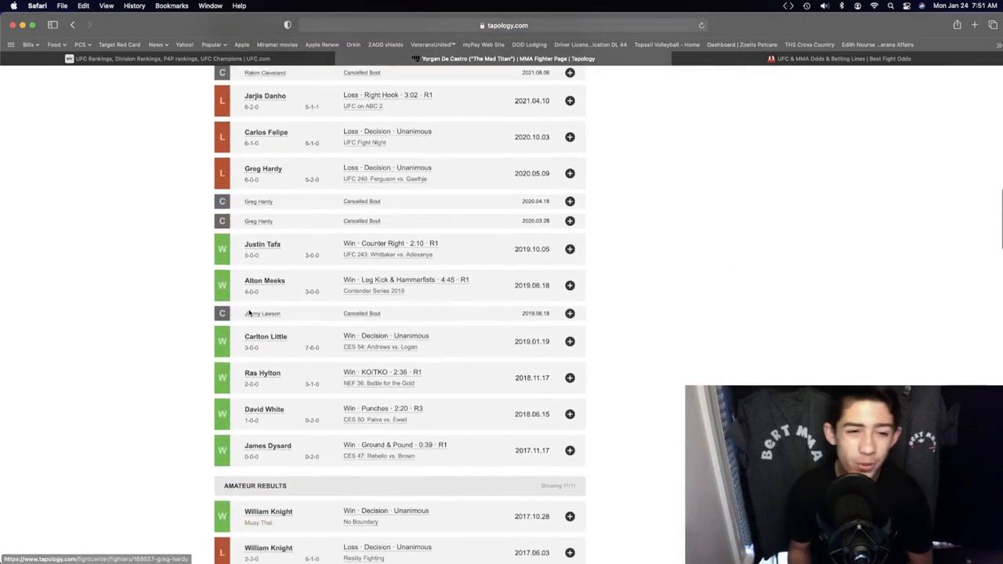
scroll(251, 313, up, 1)
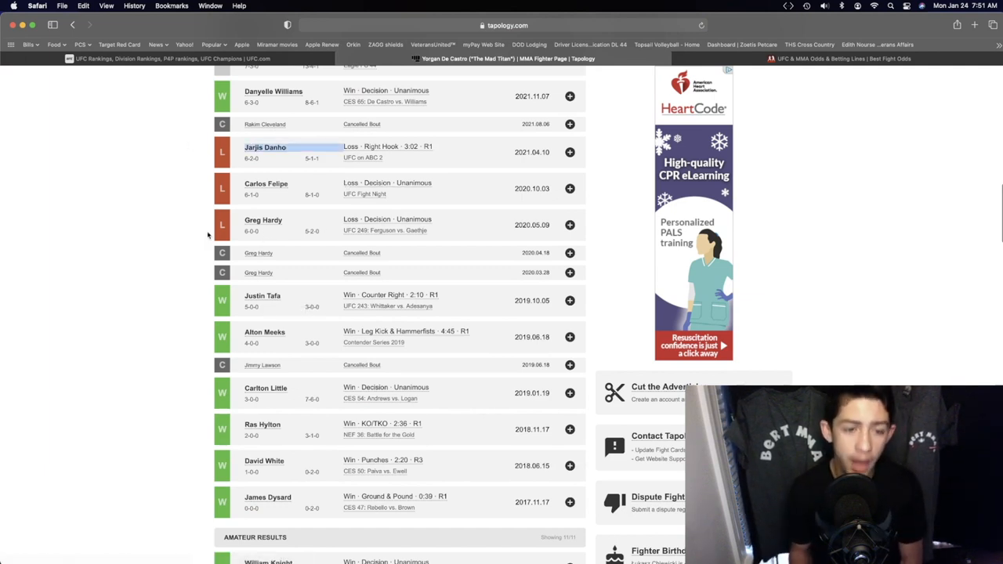
drag(262, 296, 207, 291)
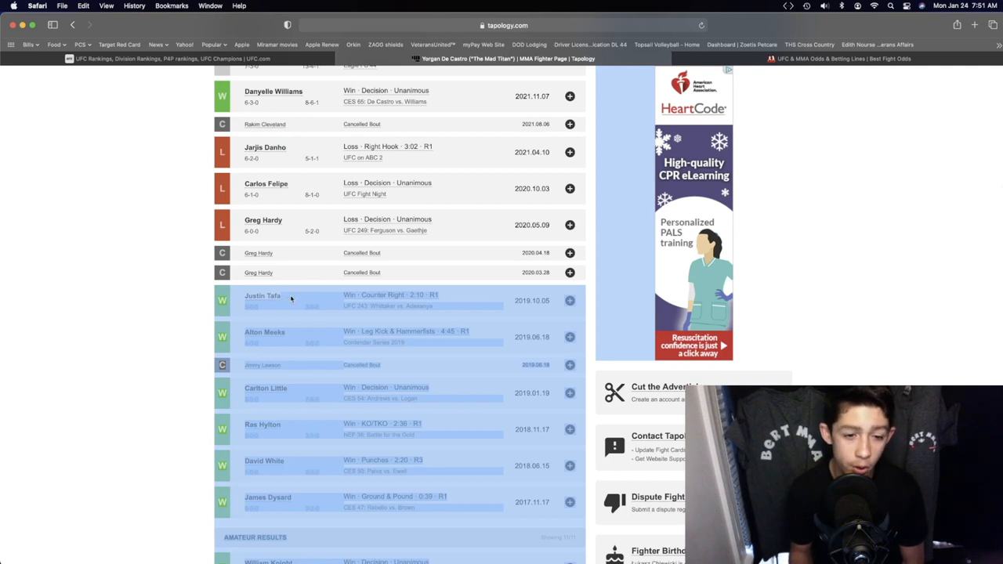
click(291, 298)
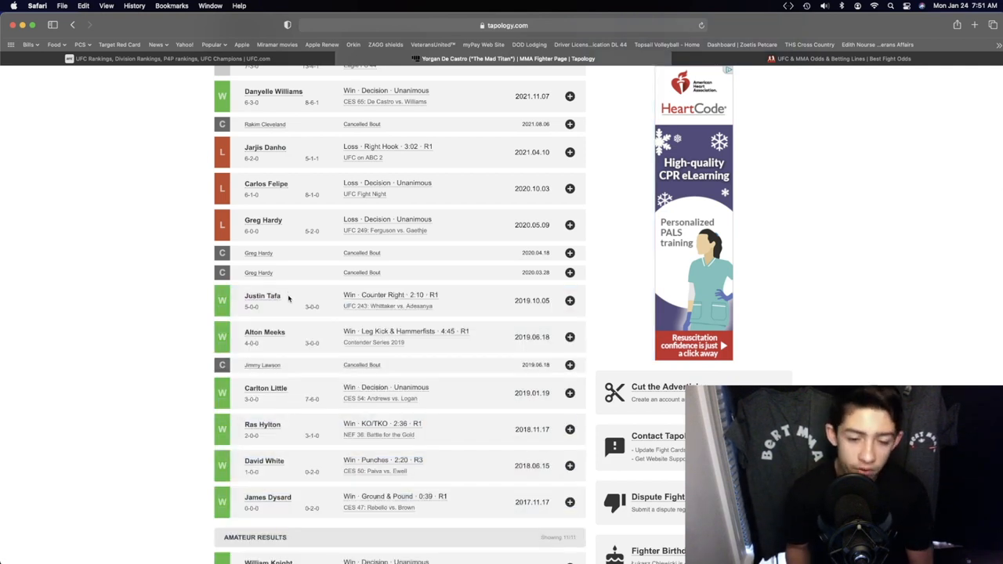
scroll(287, 296, up, 10)
scroll(267, 274, up, 10)
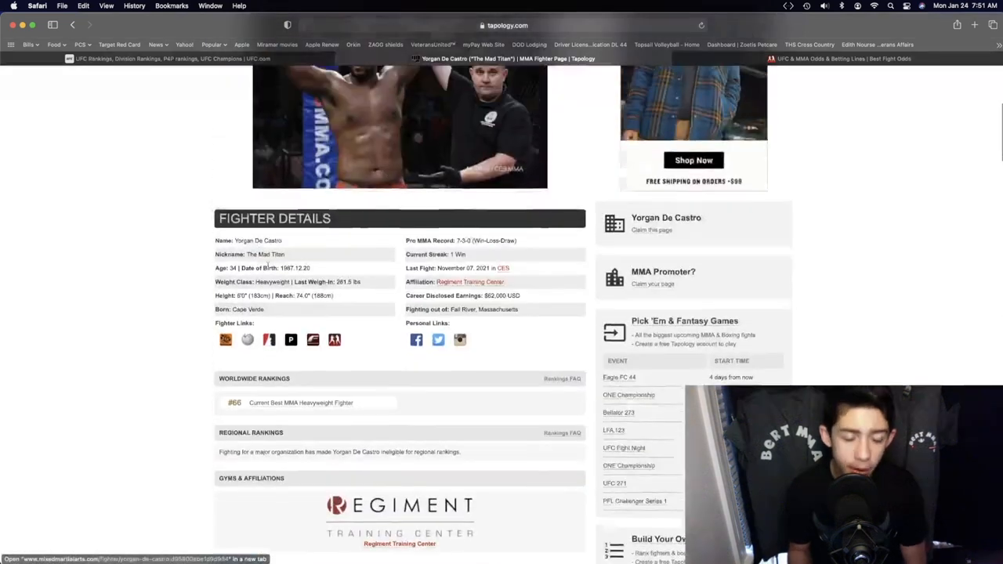
scroll(262, 267, up, 5)
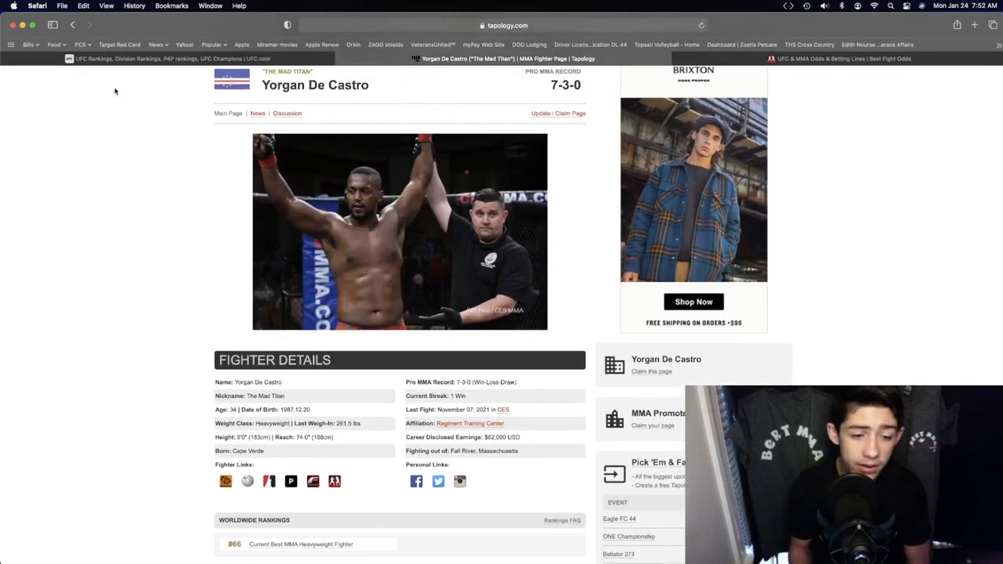
Revisit Shaun Asher's fighter page from the bout page, then go back to the bout page
click(72, 25)
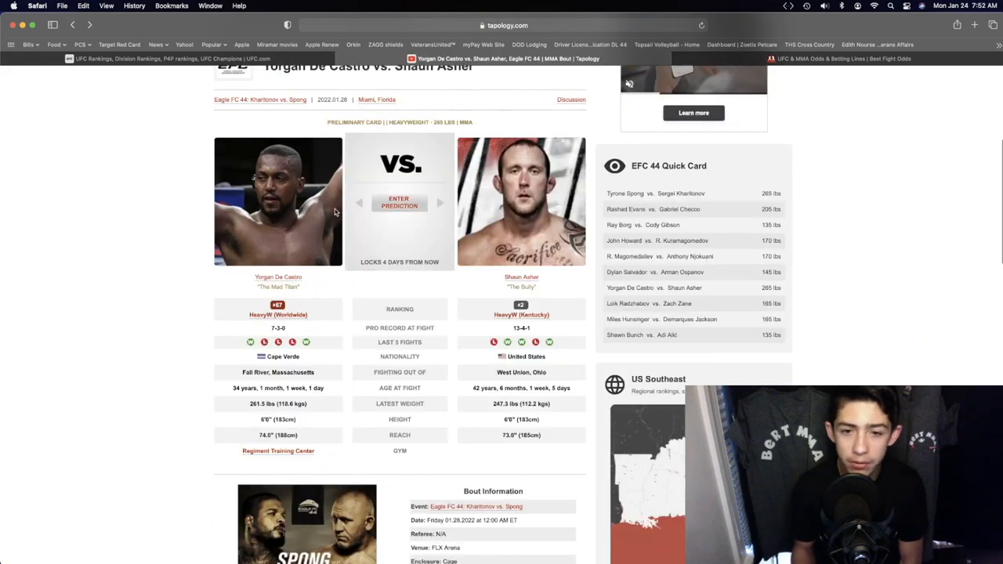
click(521, 277)
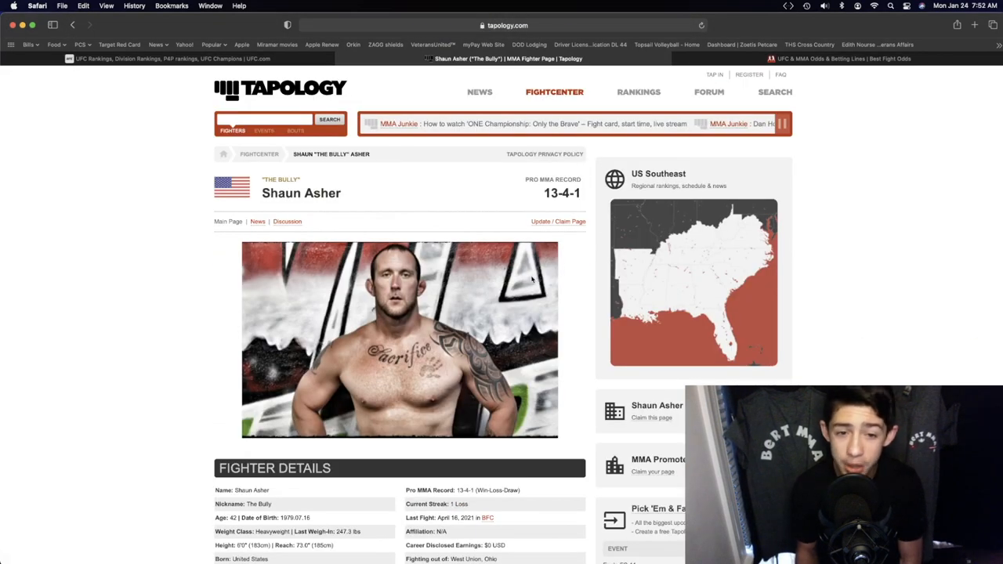
scroll(446, 290, down, 15)
scroll(446, 290, down, 3)
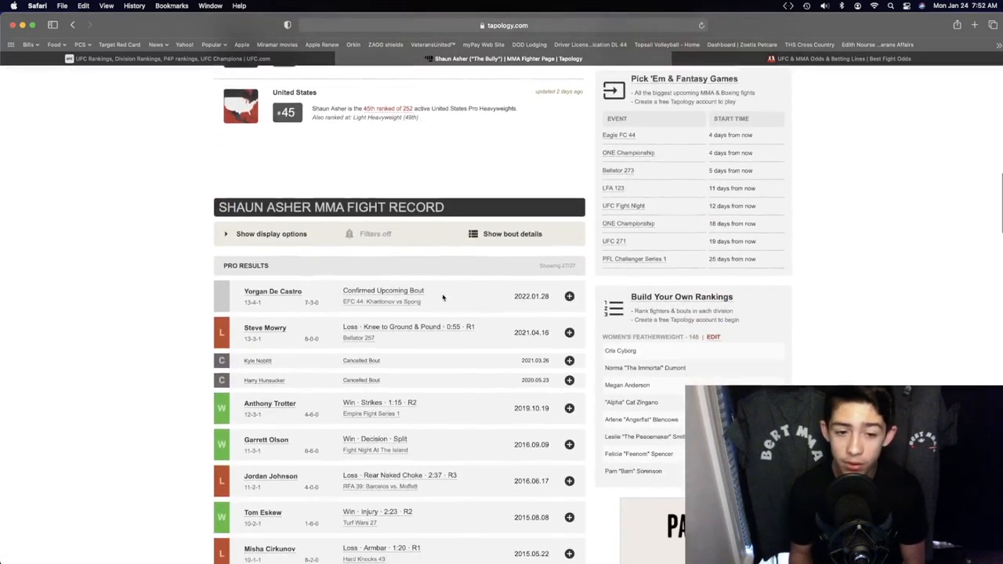
scroll(352, 314, up, 1)
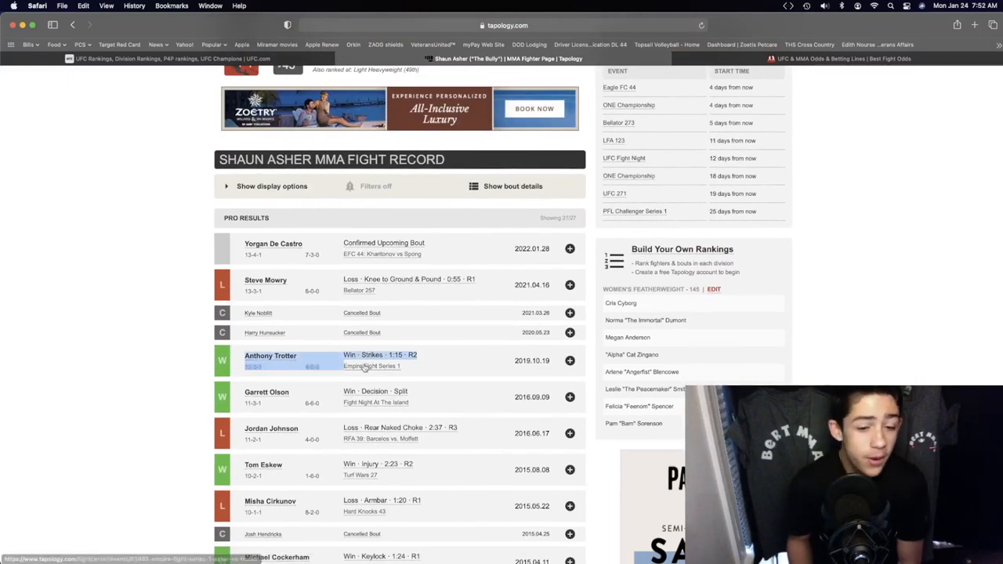
scroll(355, 375, down, 6)
scroll(355, 369, down, 4)
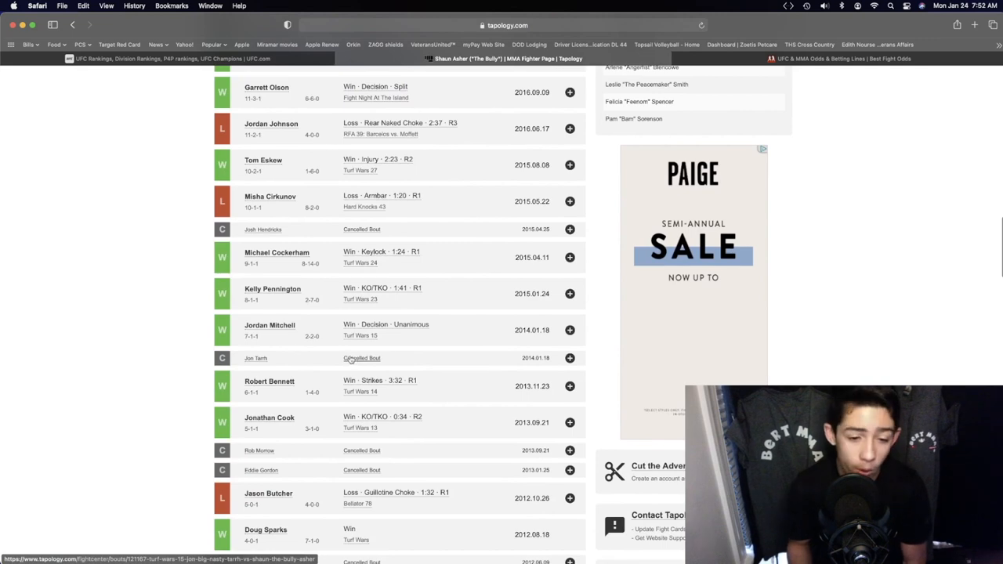
click(72, 24)
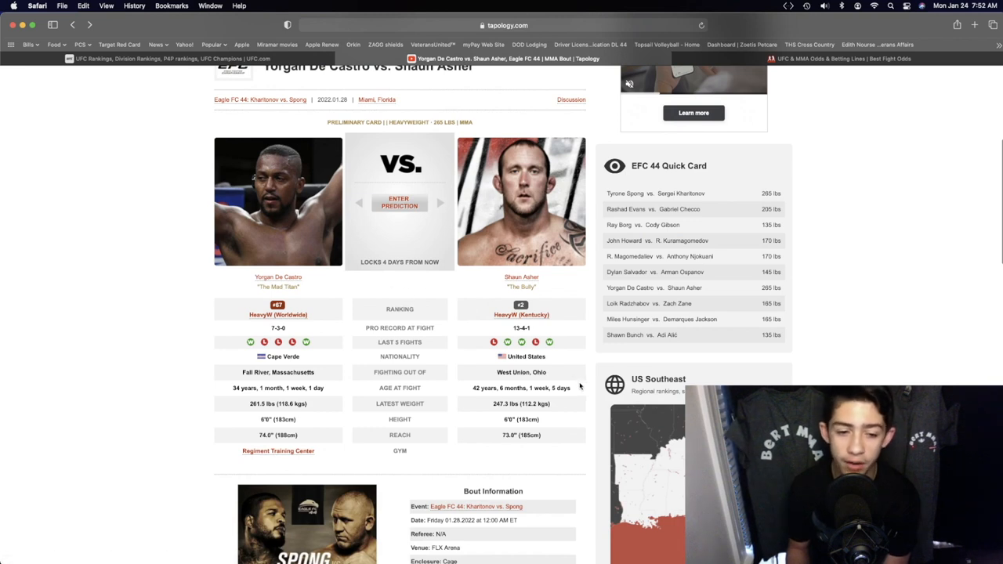
Highlight the age and location comparison rows, then go back to the EFC 44 event page
drag(580, 385, 449, 367)
click(482, 403)
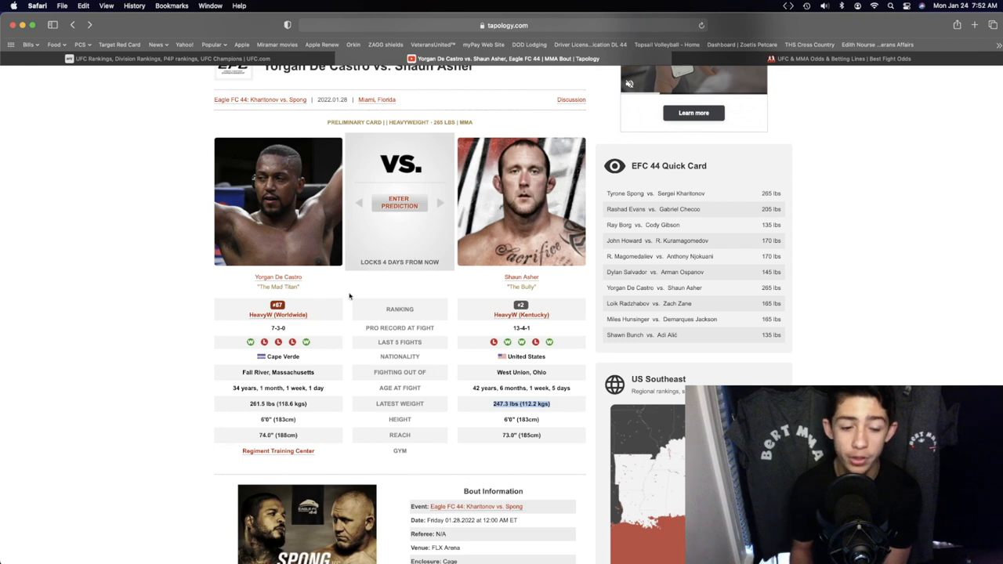
click(72, 24)
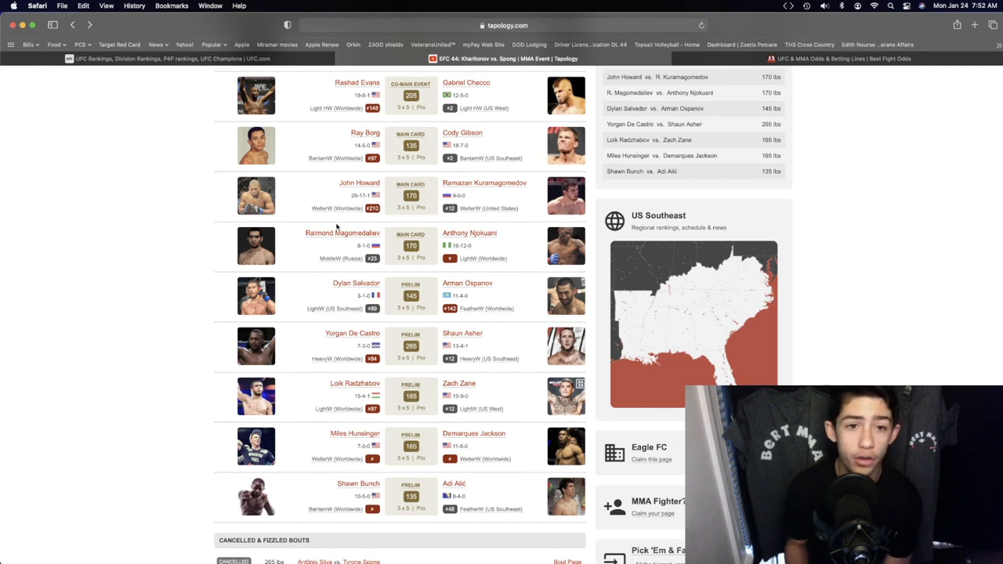
scroll(310, 139, up, 2)
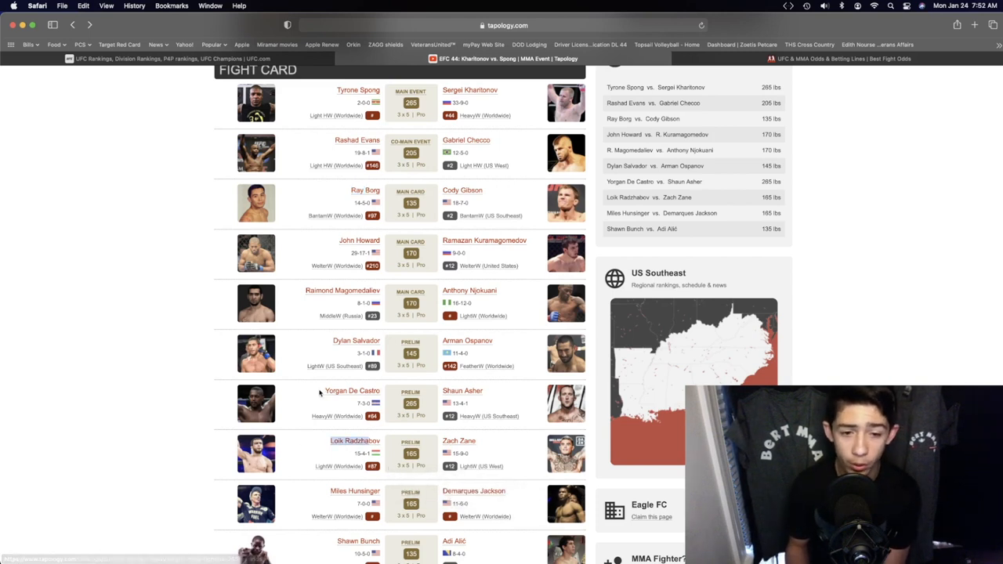
drag(495, 341, 437, 339)
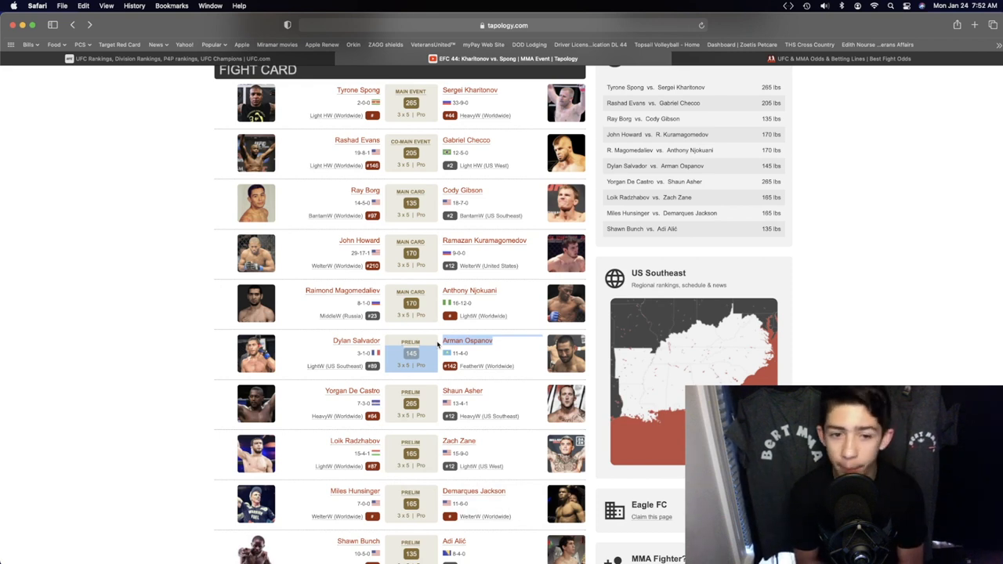
click(410, 378)
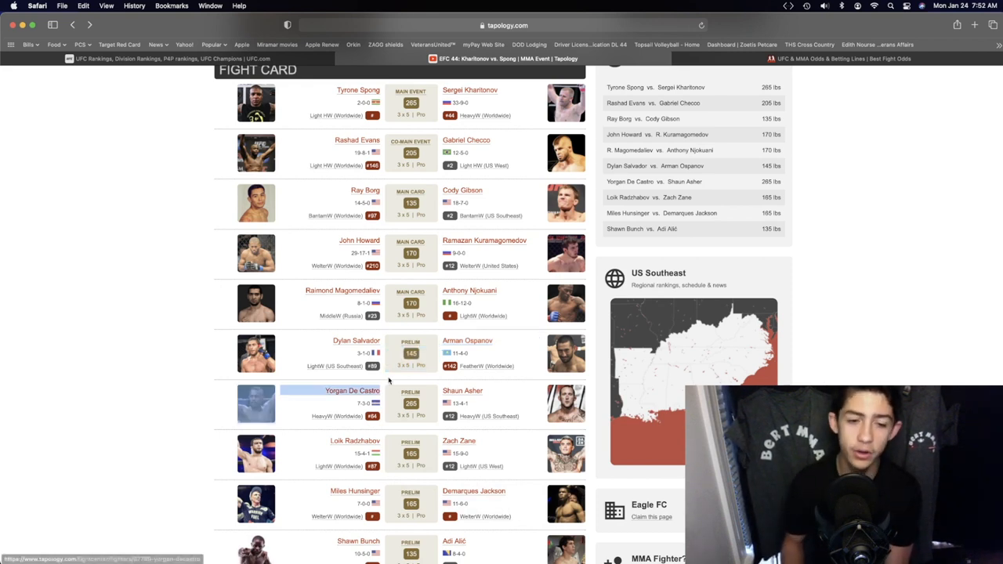